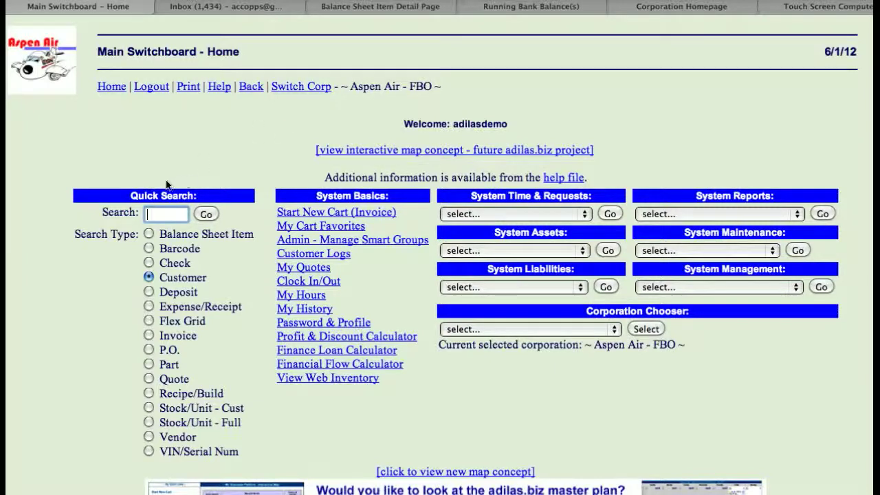
Run a Customer quick search for the customer's first name from the Main Switchboard
click(150, 278)
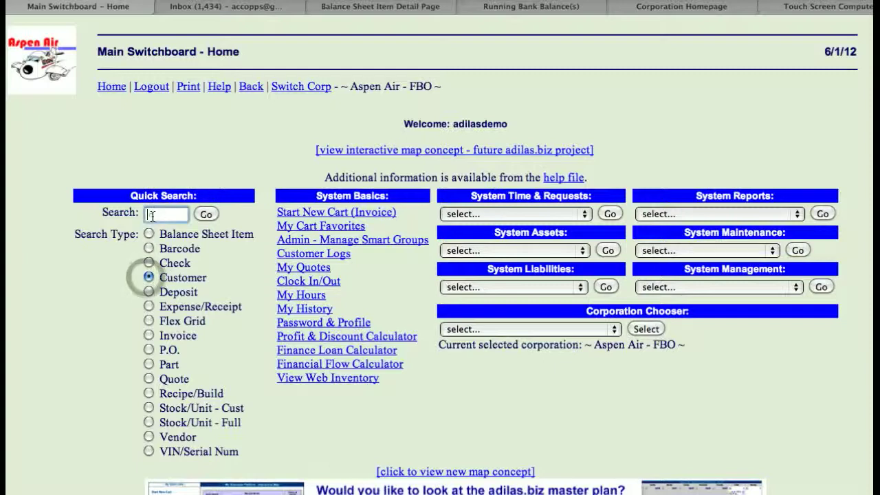
text(fred)
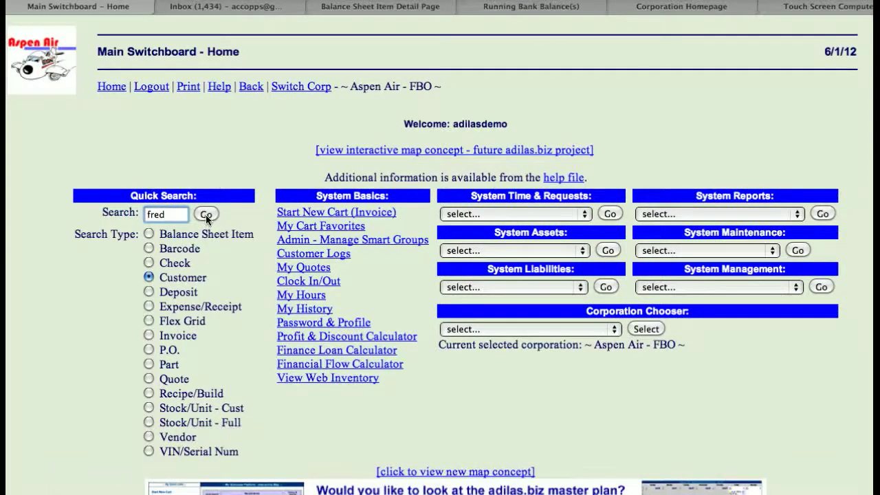
click(205, 214)
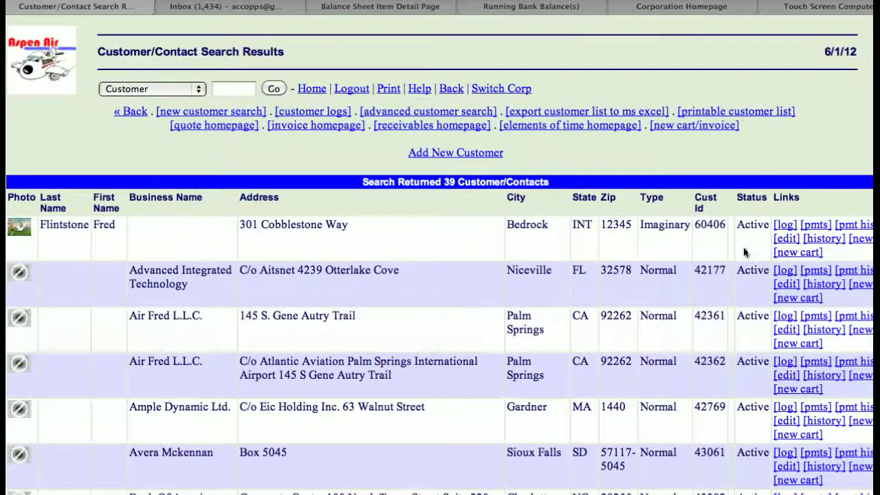
Open the first result's contact log and begin adding an additional contact/address
click(784, 227)
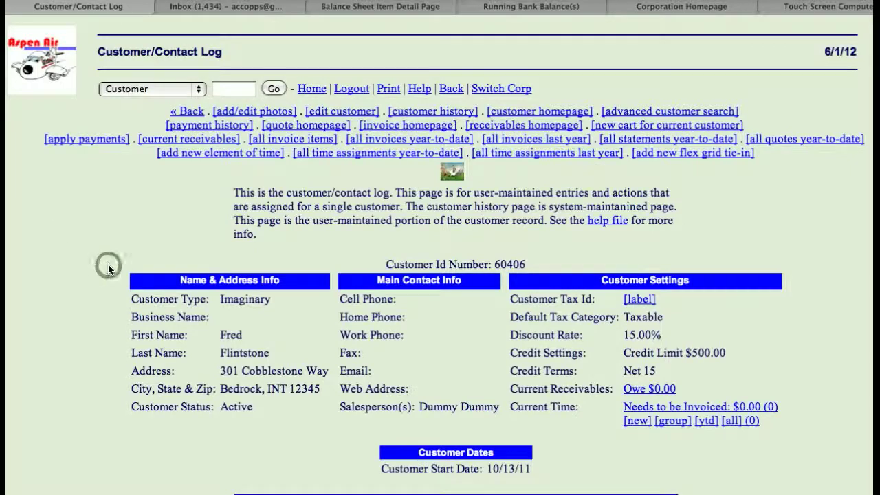
scroll(108, 264, down, 5)
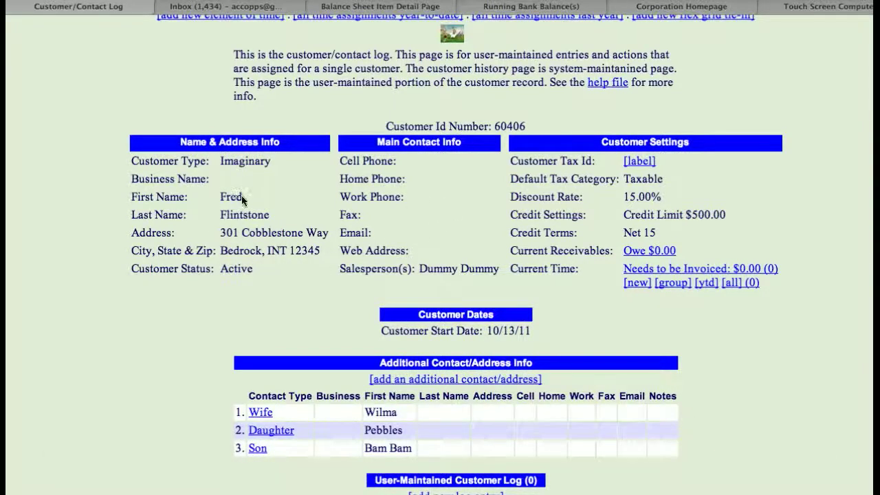
scroll(119, 307, down, 2)
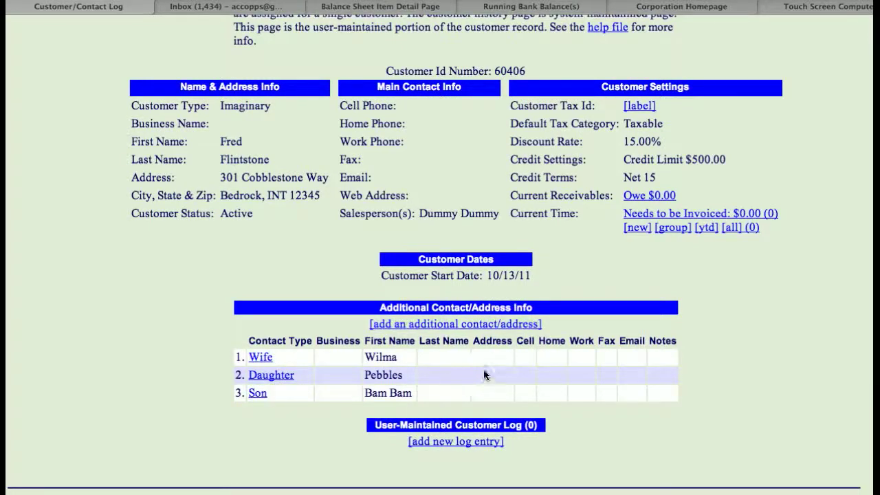
click(453, 324)
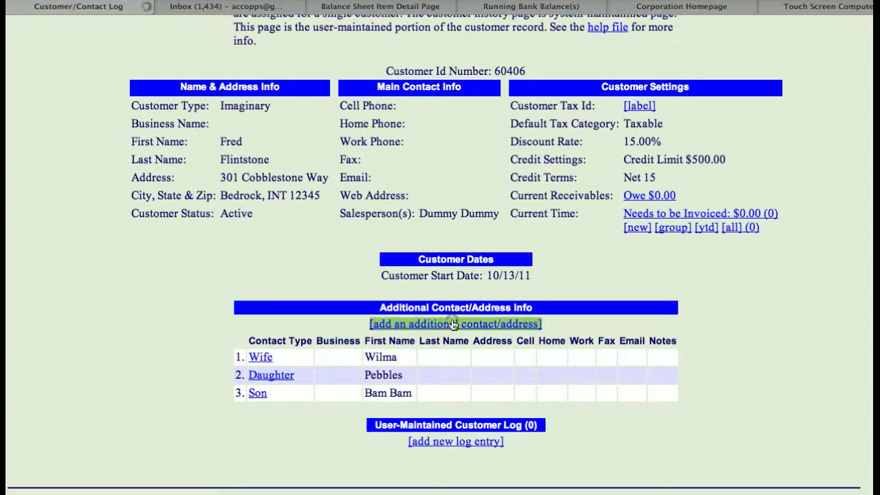
Fill in Contact Type 'Dog' and First Name 'Rock' on the new contact form
click(351, 224)
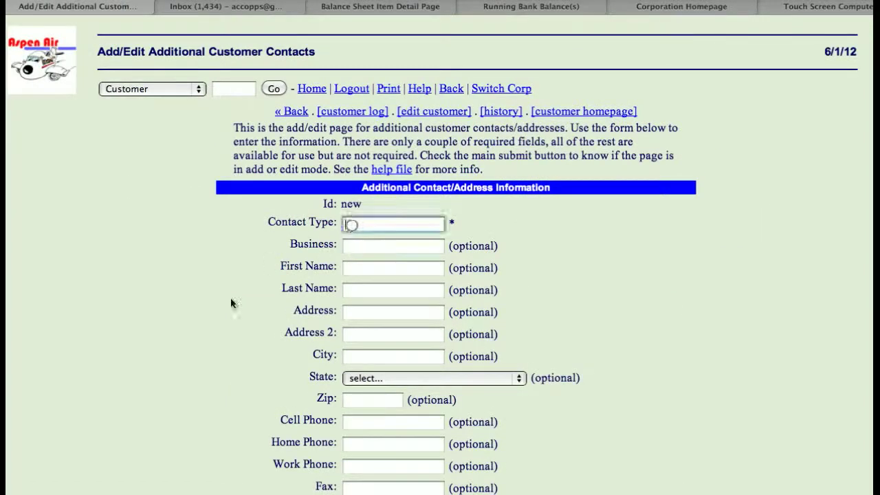
text(Dog)
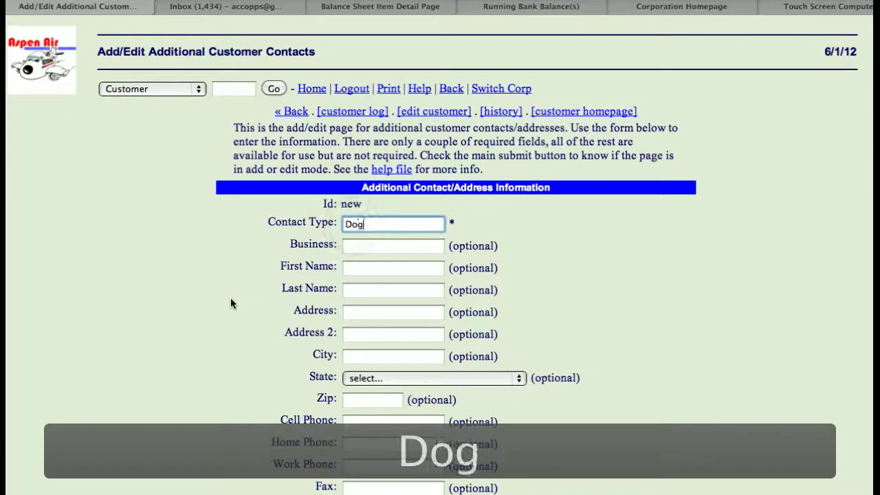
click(357, 273)
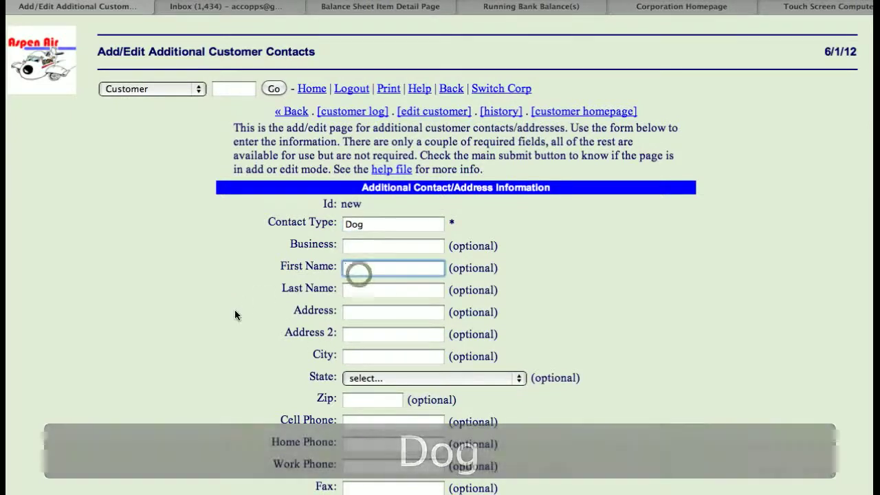
text(Rock)
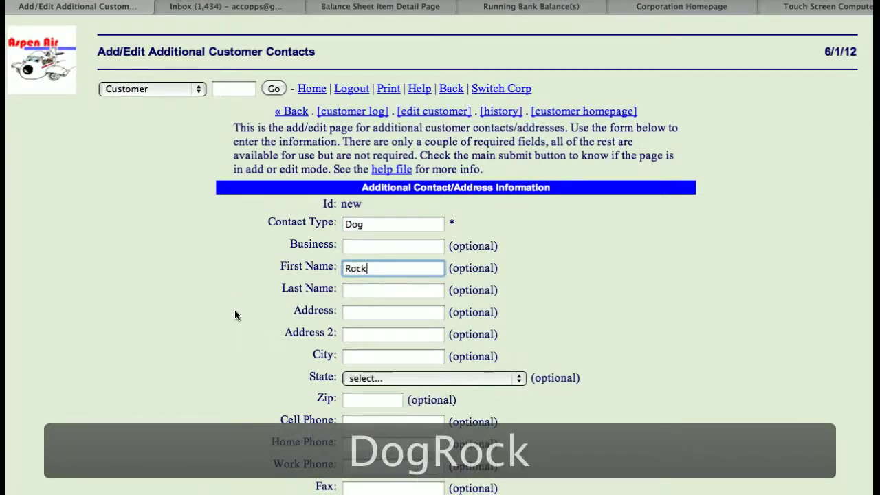
click(210, 335)
scroll(213, 339, down, 5)
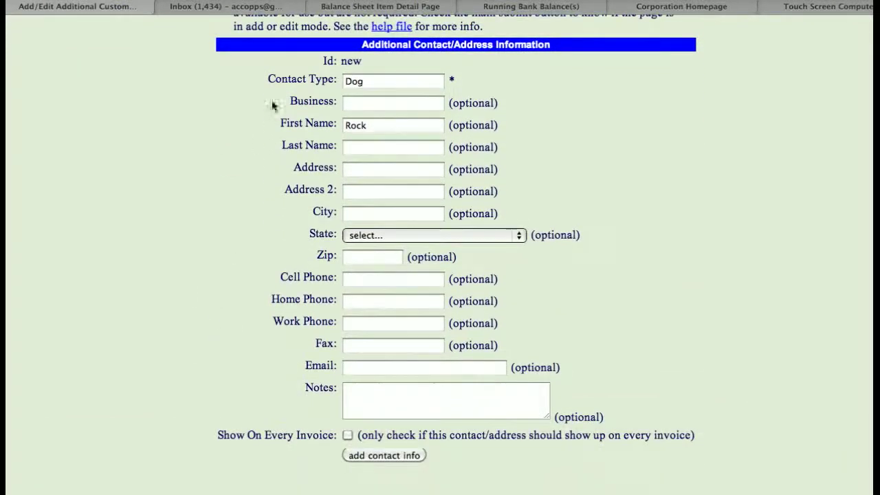
scroll(246, 342, down, 1)
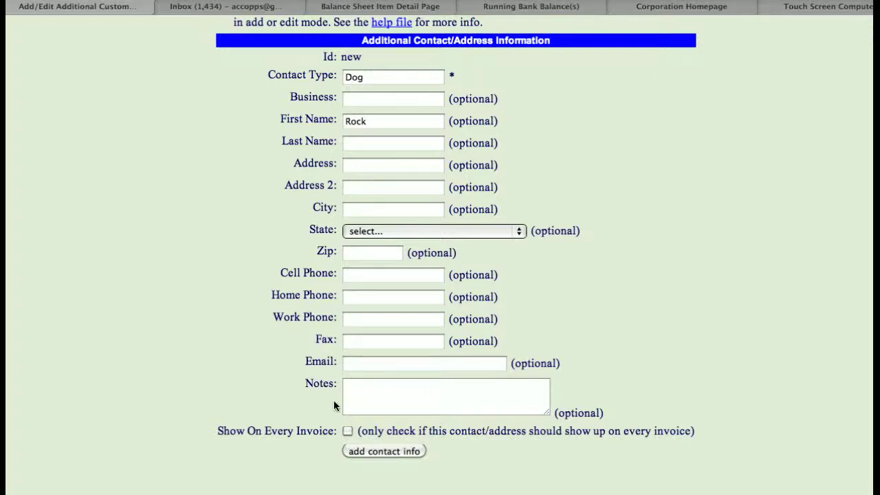
click(374, 79)
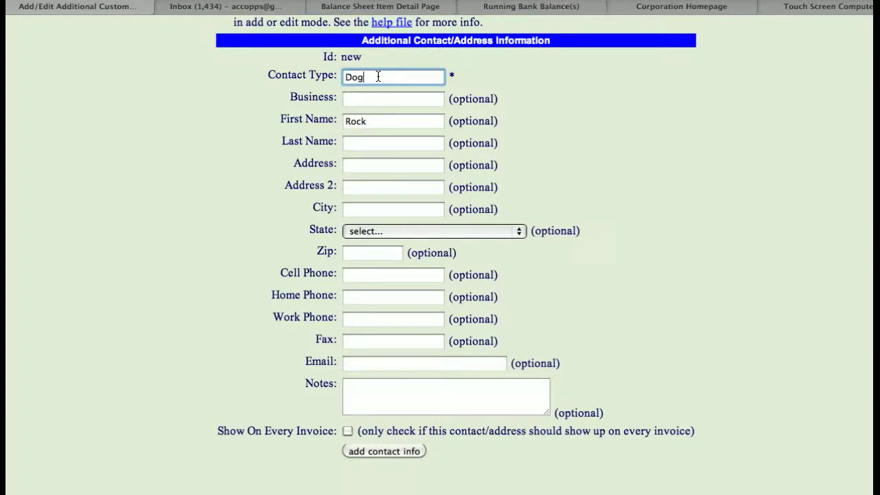
Save the Dog contact, confirm it in the customer log, and start a new cart
click(392, 451)
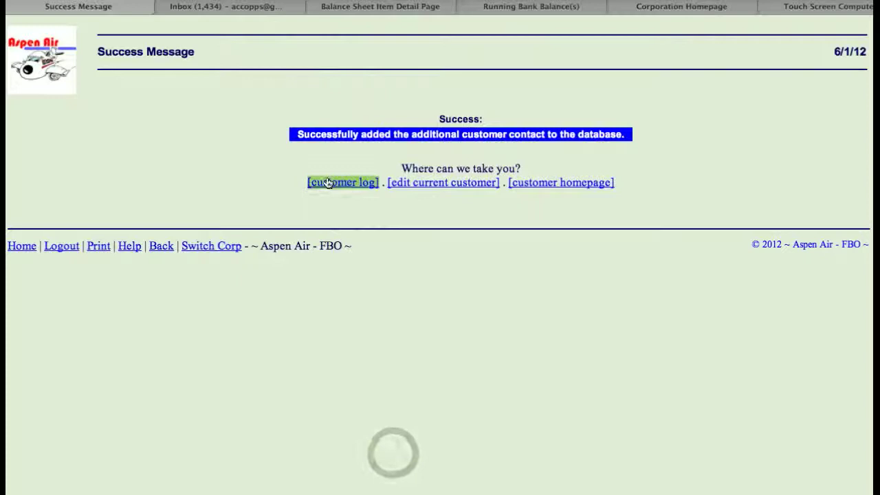
click(328, 183)
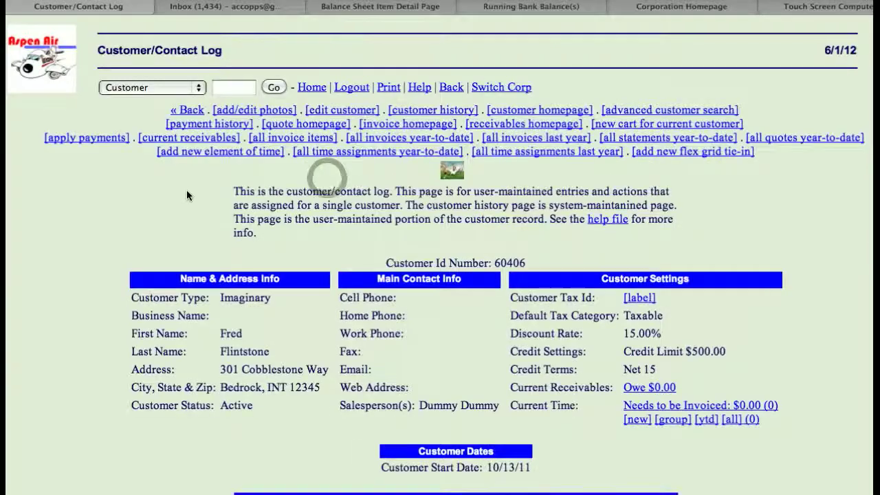
scroll(187, 196, down, 4)
scroll(187, 196, down, 2)
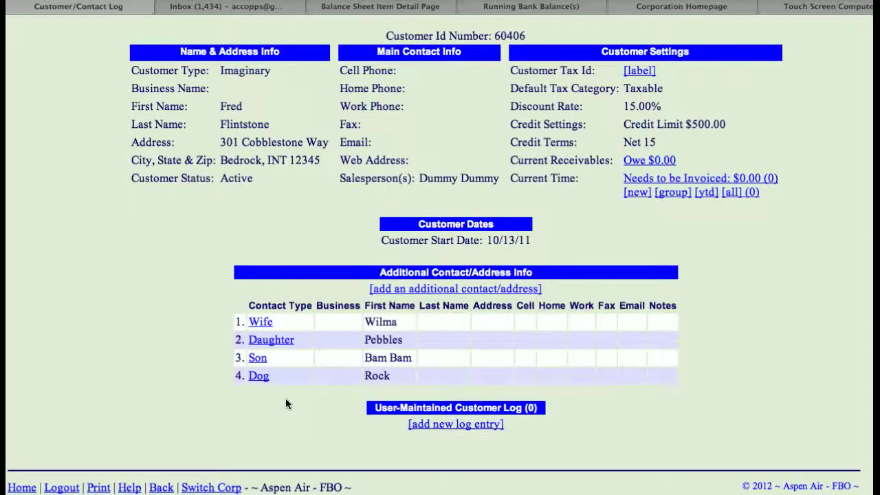
scroll(286, 398, up, 5)
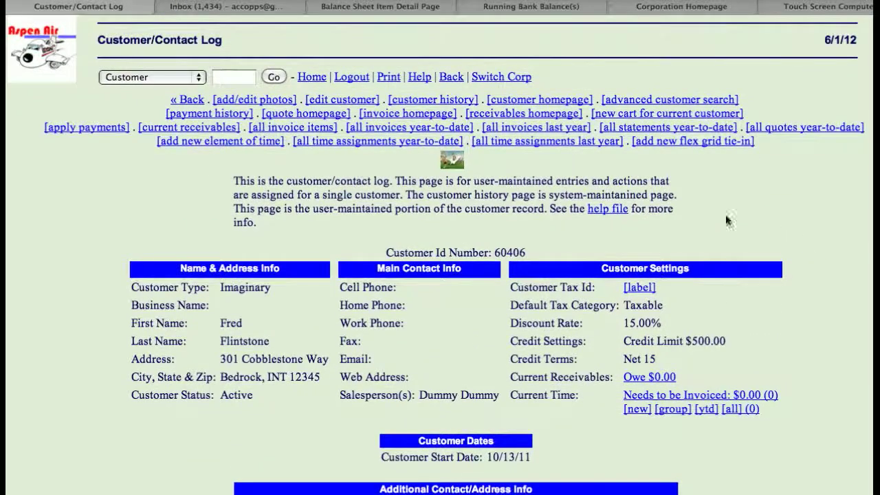
click(667, 116)
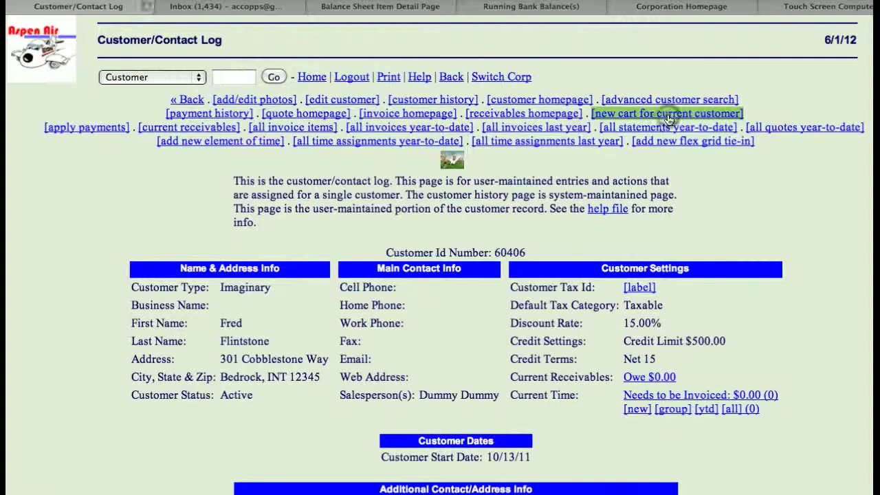
Create the new cart with main location KASE – Aspen
click(419, 237)
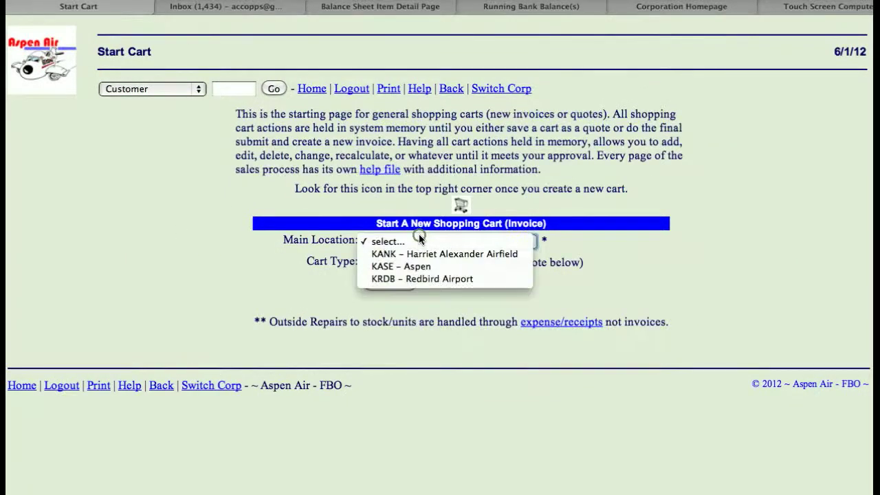
click(420, 266)
click(399, 285)
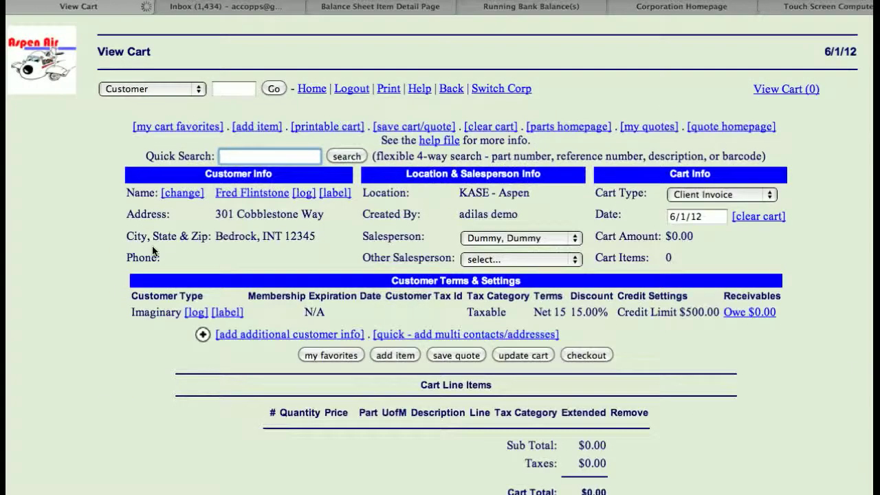
scroll(105, 341, down, 1)
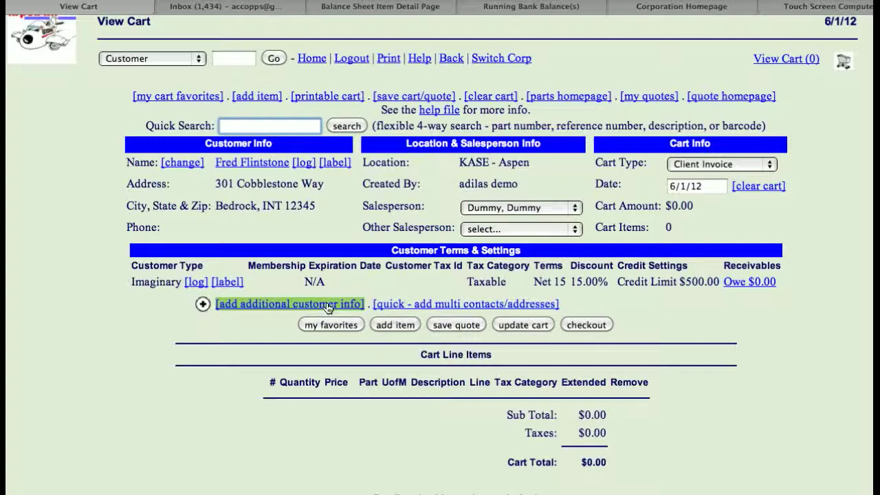
On the multi-contact page, set the Wife contact's type to Ship To and tick it
click(408, 305)
scroll(81, 279, down, 2)
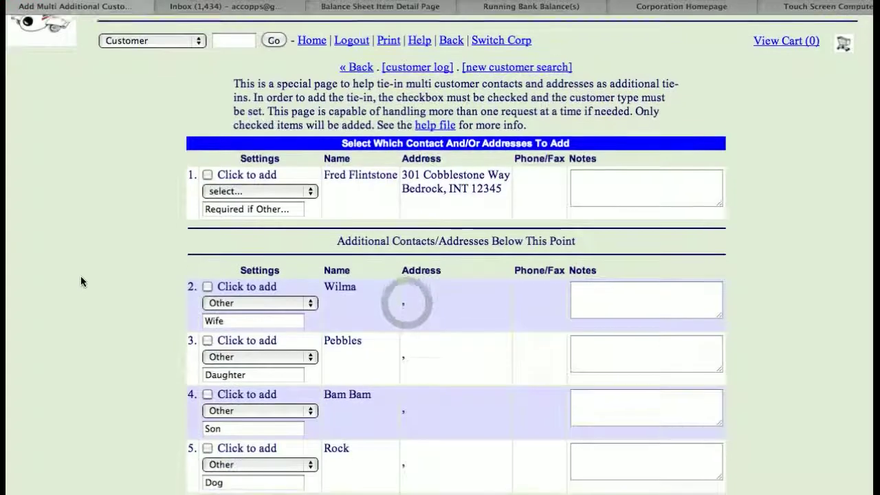
scroll(81, 276, down, 3)
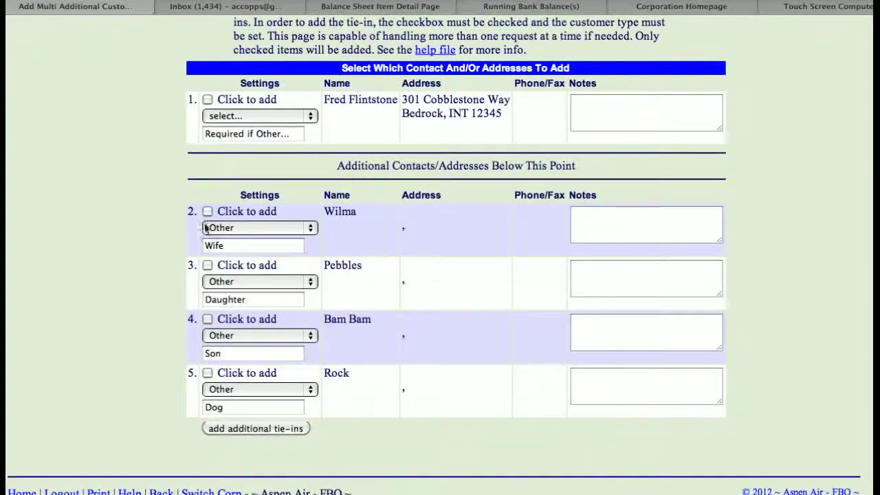
click(250, 231)
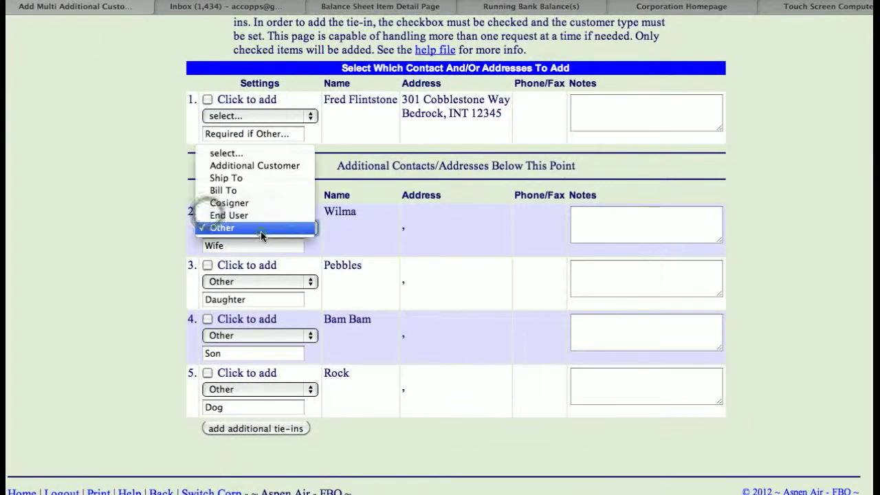
click(237, 180)
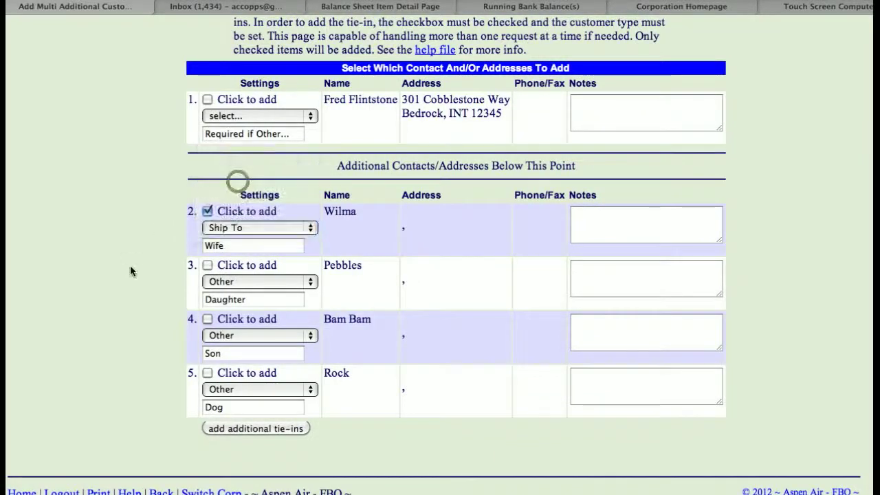
click(131, 268)
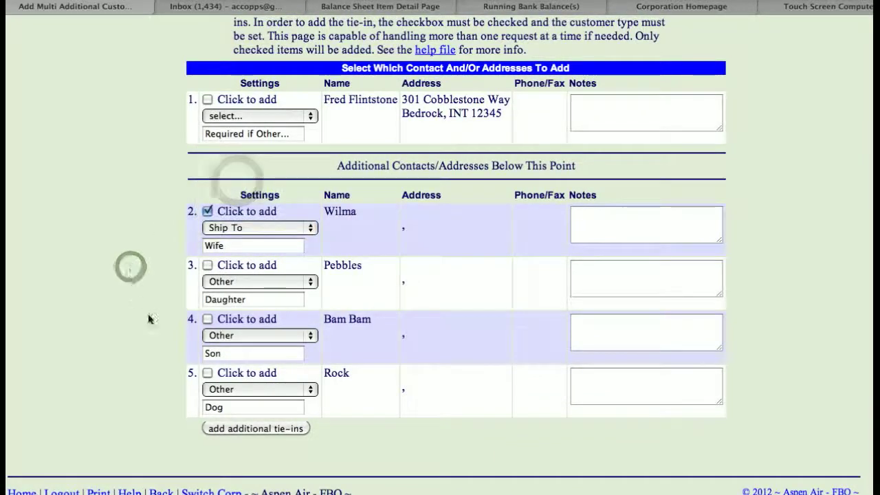
Set the Son contact to End User, tick it, and add both tie-ins to the cart
click(231, 337)
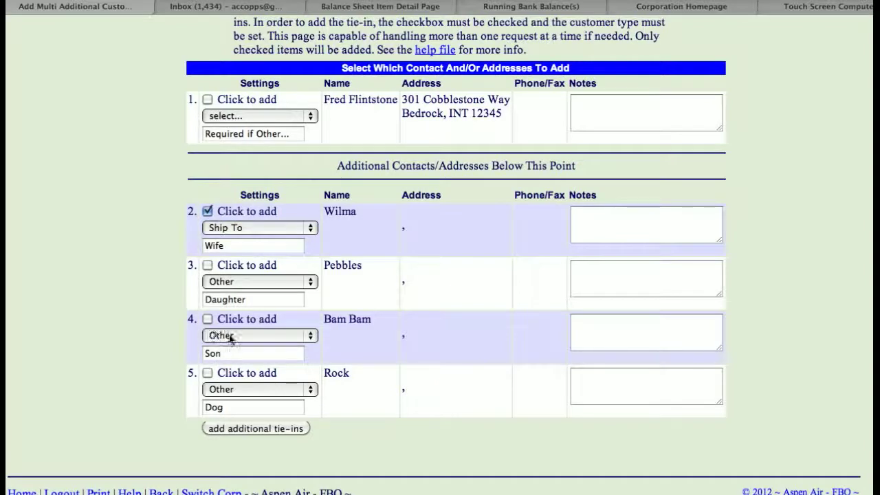
click(231, 337)
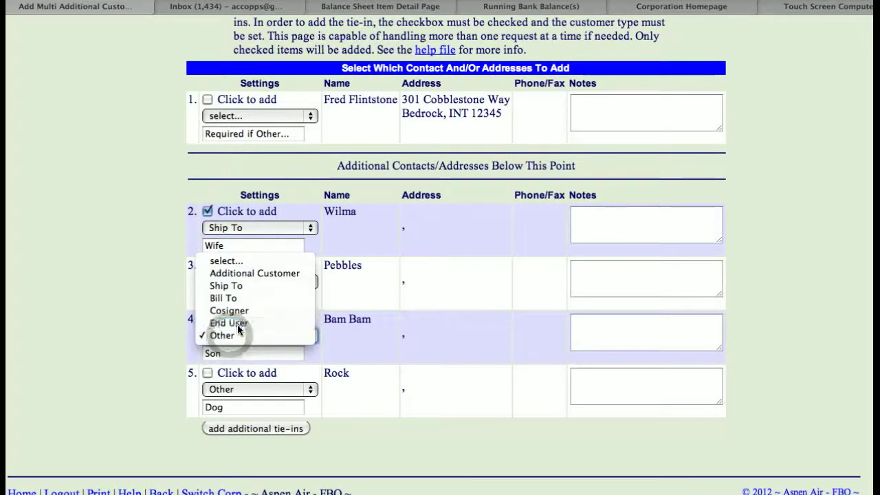
click(237, 323)
click(207, 318)
click(166, 327)
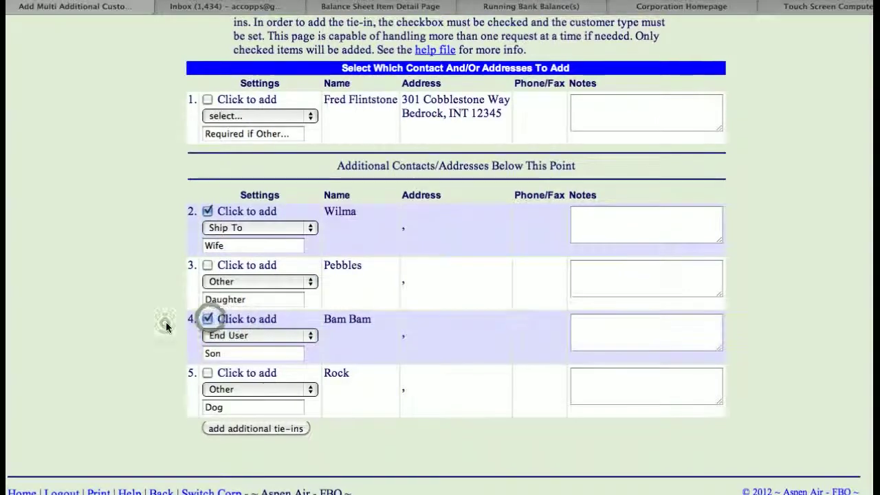
scroll(167, 326, down, 1)
click(261, 417)
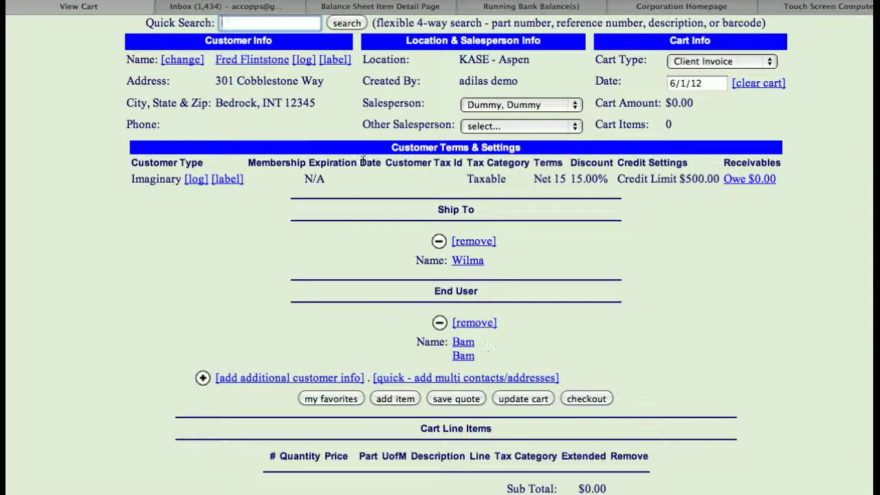
Review the cart's Ship To and End User contacts and open the customer's contact log
click(253, 87)
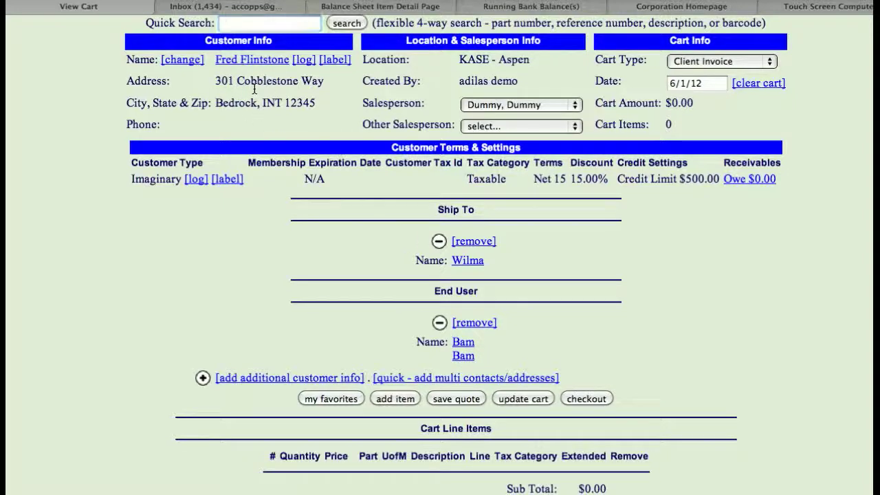
click(367, 251)
scroll(210, 329, up, 2)
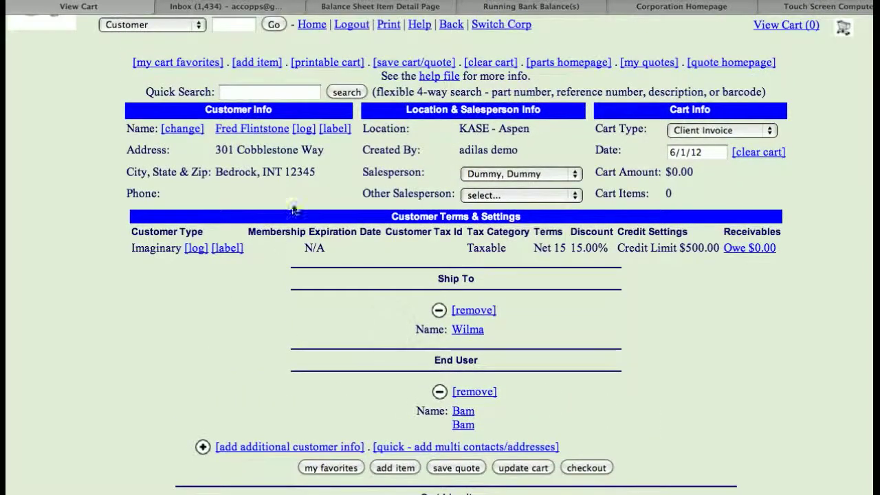
click(303, 128)
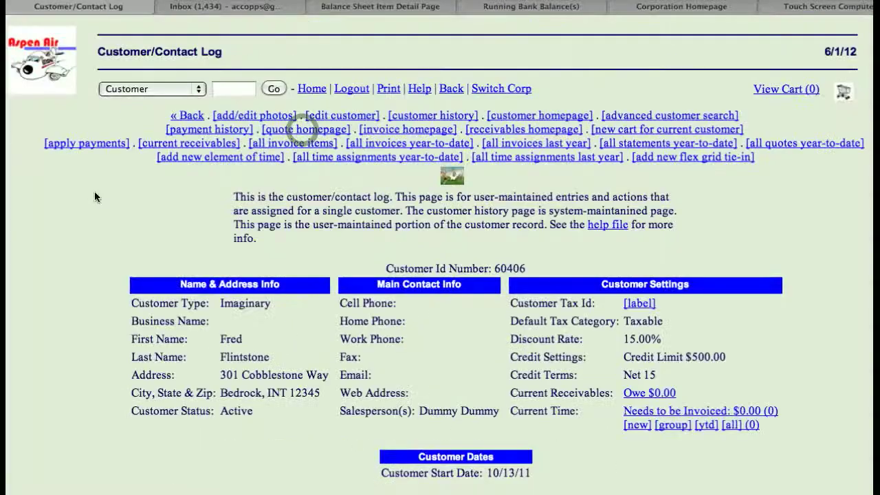
scroll(109, 226, down, 6)
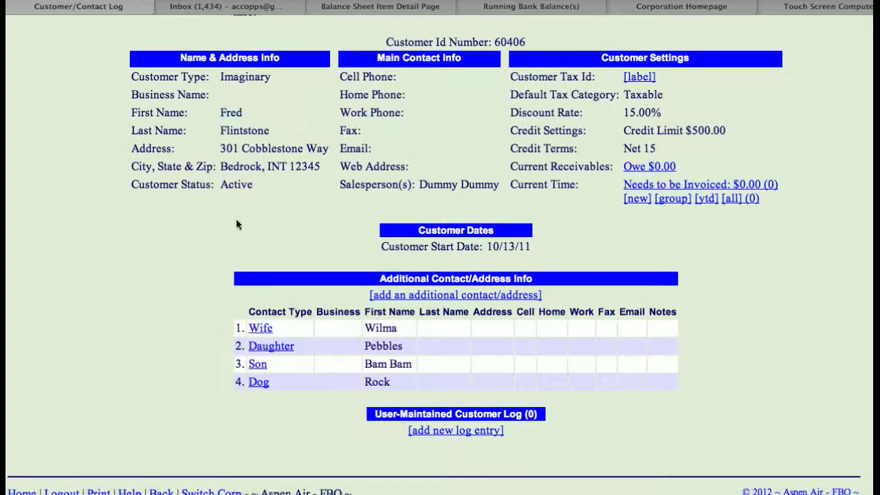
click(250, 112)
scroll(143, 284, down, 1)
scroll(139, 305, up, 5)
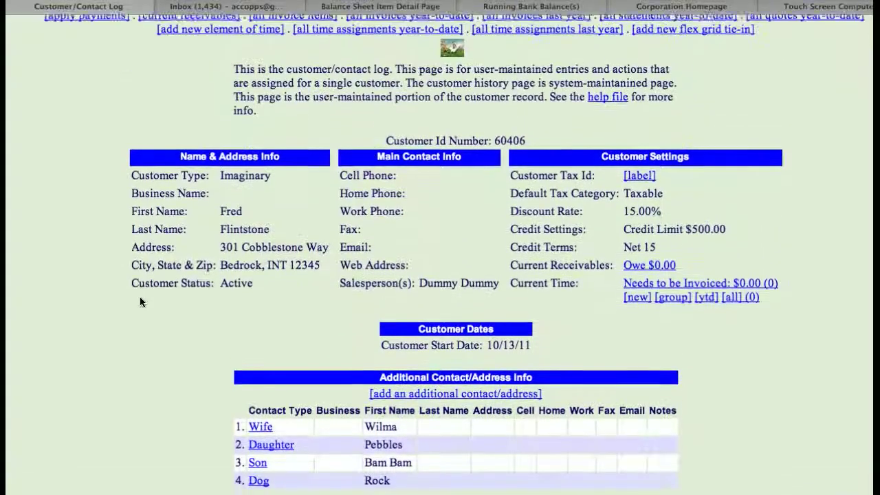
click(33, 80)
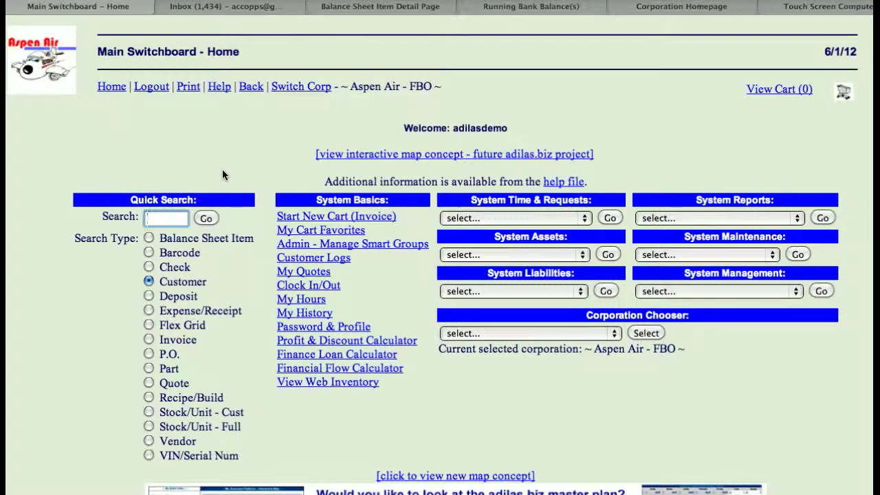
text(fred)
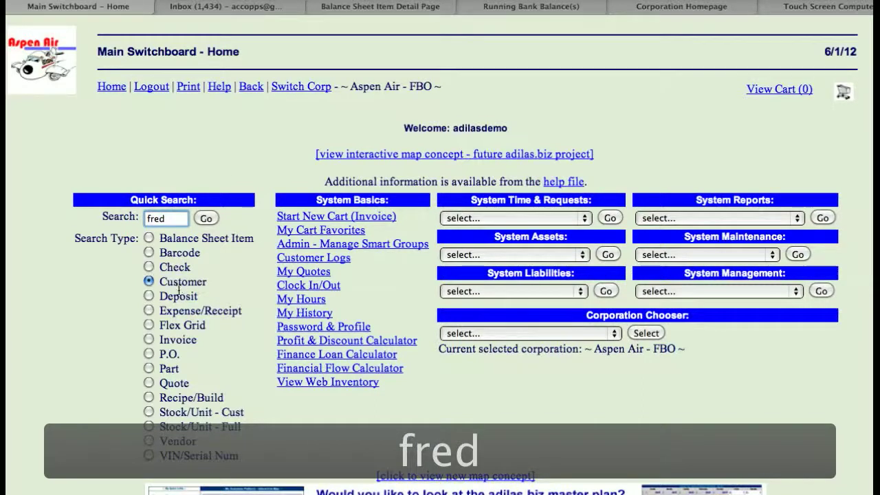
click(208, 217)
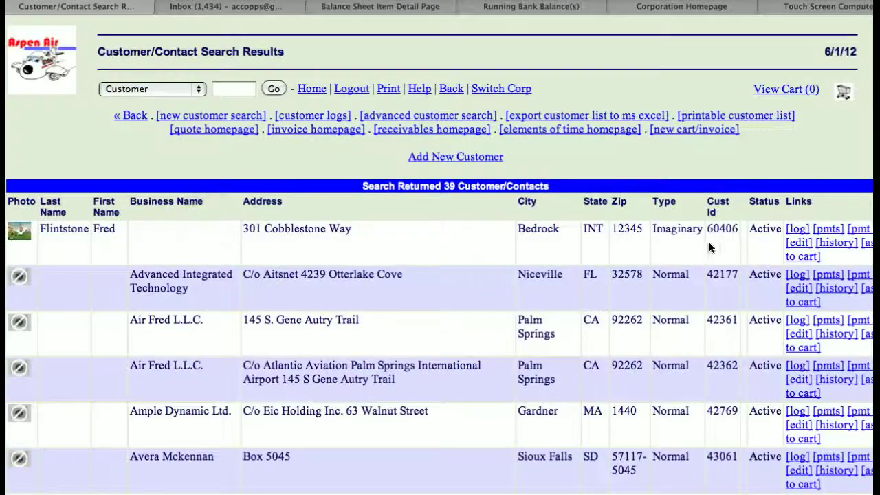
click(797, 229)
scroll(121, 271, down, 5)
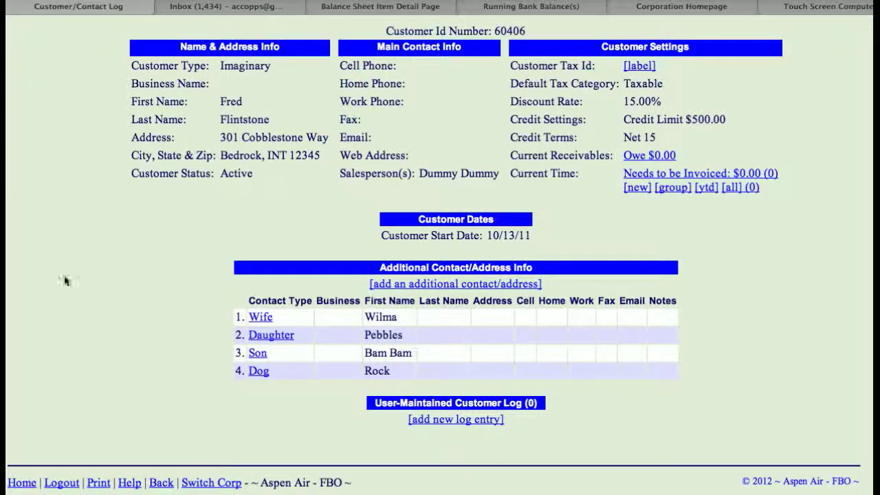
scroll(95, 298, up, 4)
scroll(96, 303, up, 3)
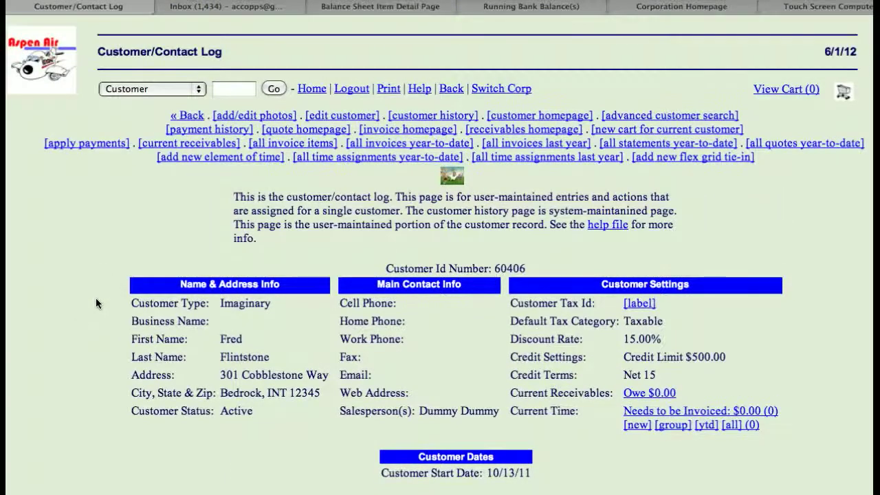
scroll(96, 302, down, 5)
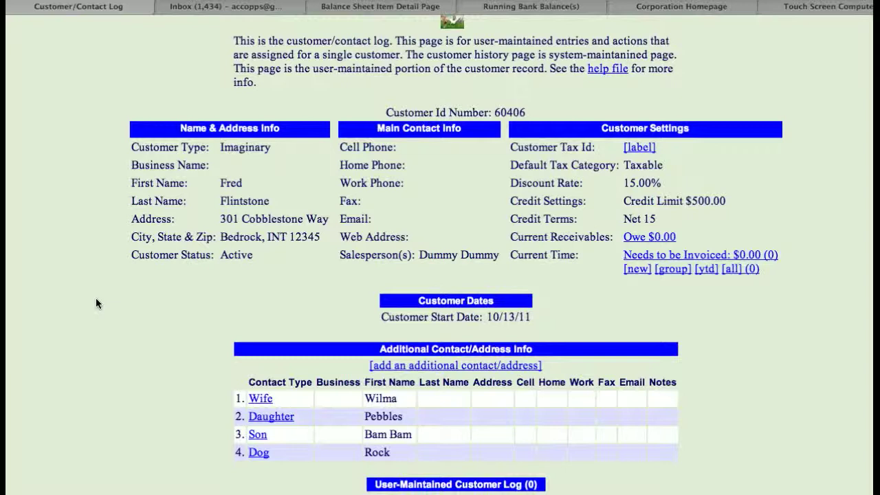
scroll(96, 297, up, 5)
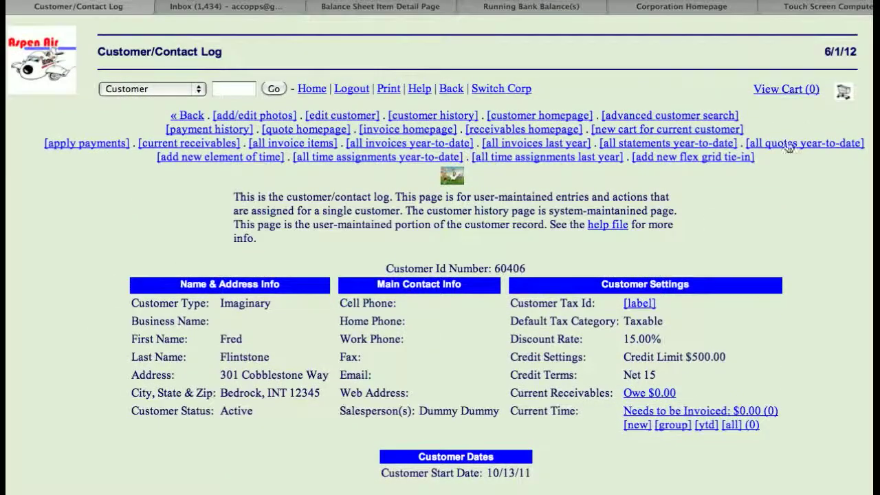